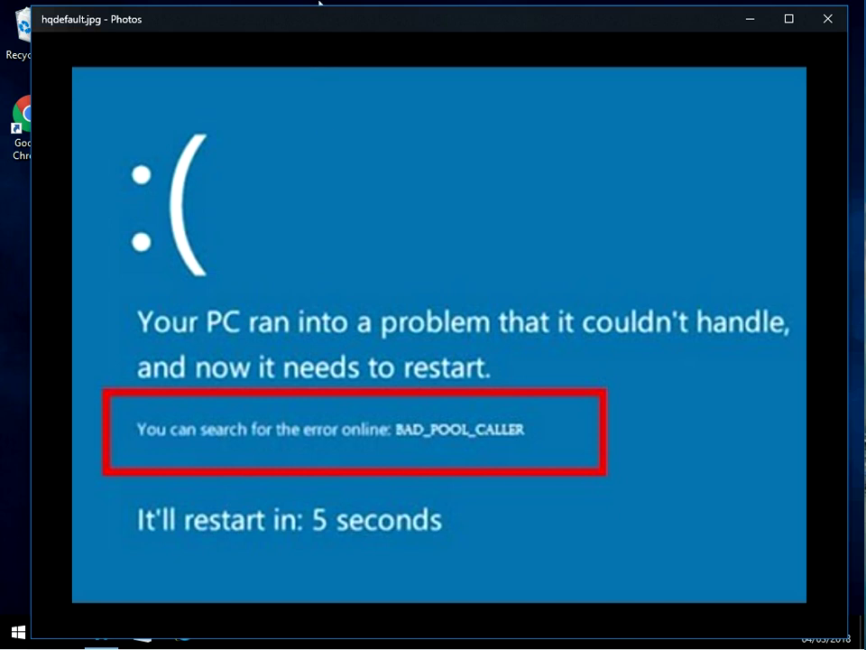
- Close the error screenshot and open Device Manager in a maximized window
{"action": "key", "text": "alt+F4"}
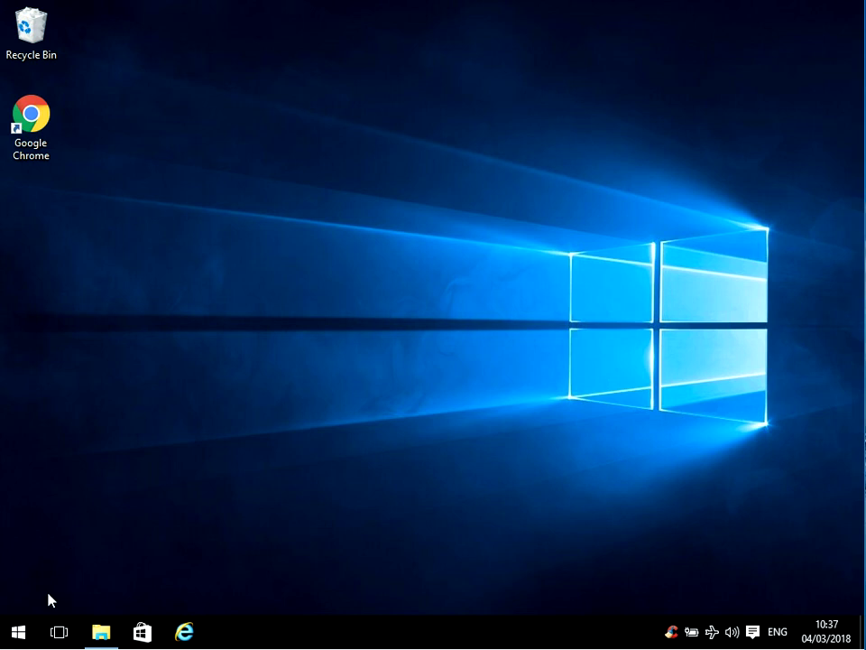
{"action": "left_click", "coordinate": [24, 633]}
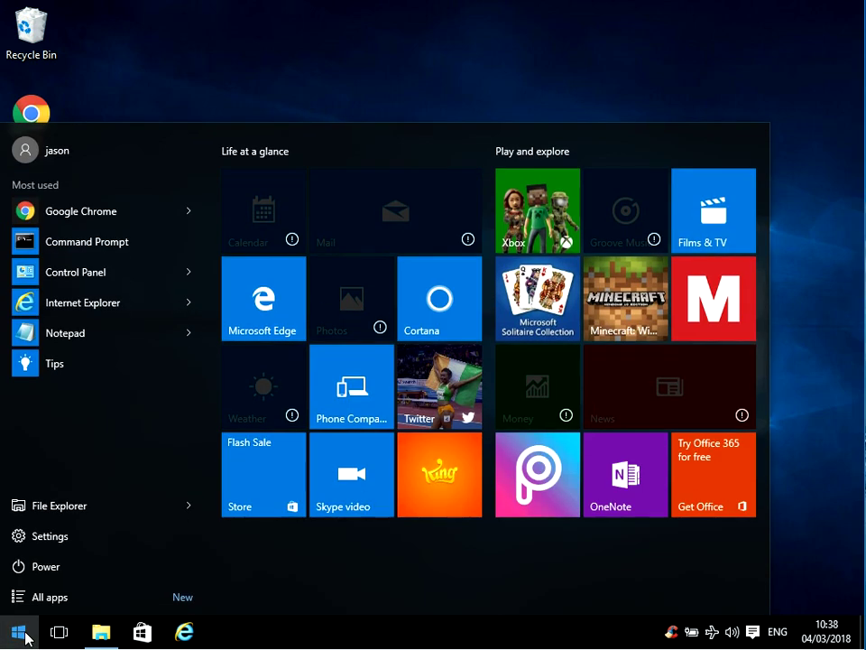
{"action": "type", "text": "device manag"}
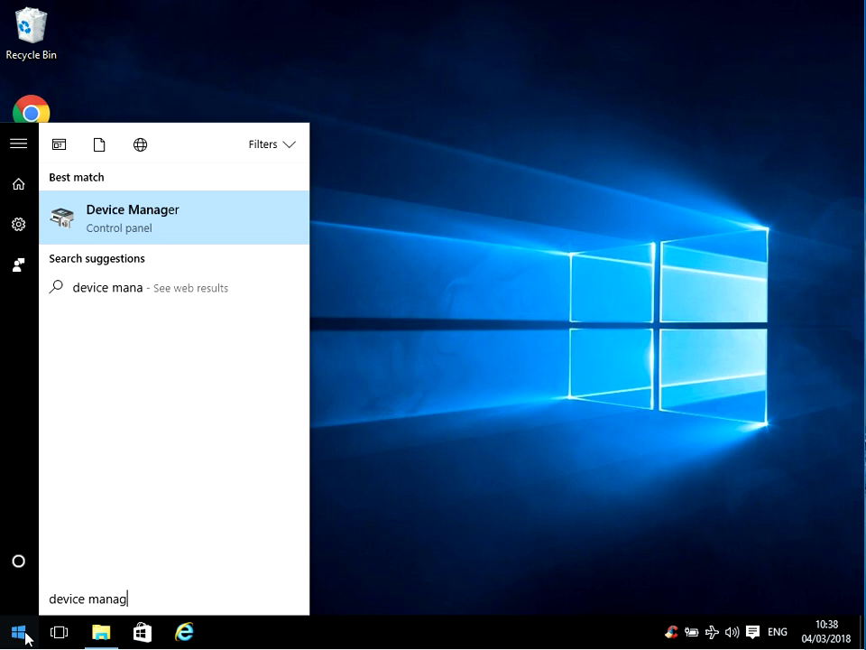
{"action": "type", "text": "er"}
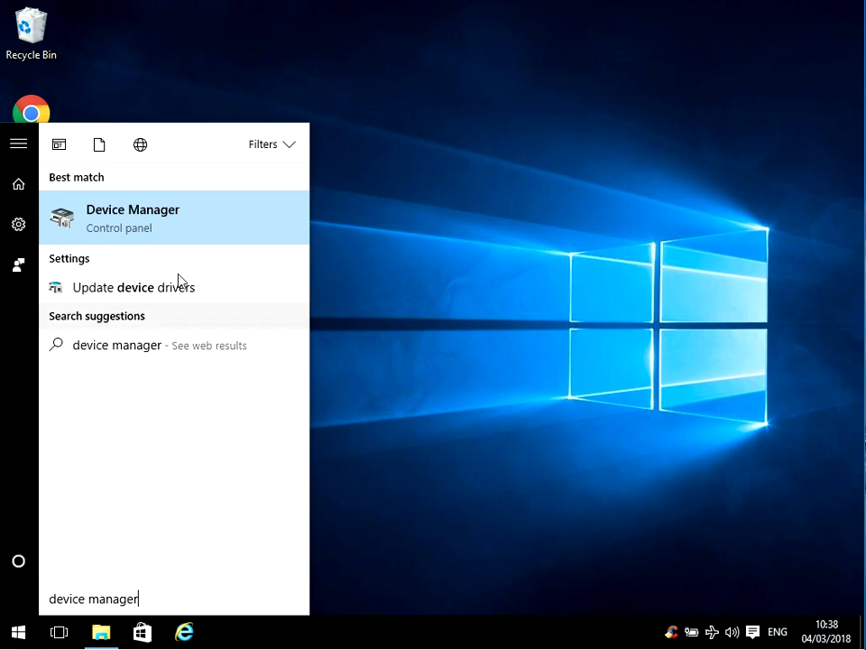
{"action": "left_click", "coordinate": [190, 222]}
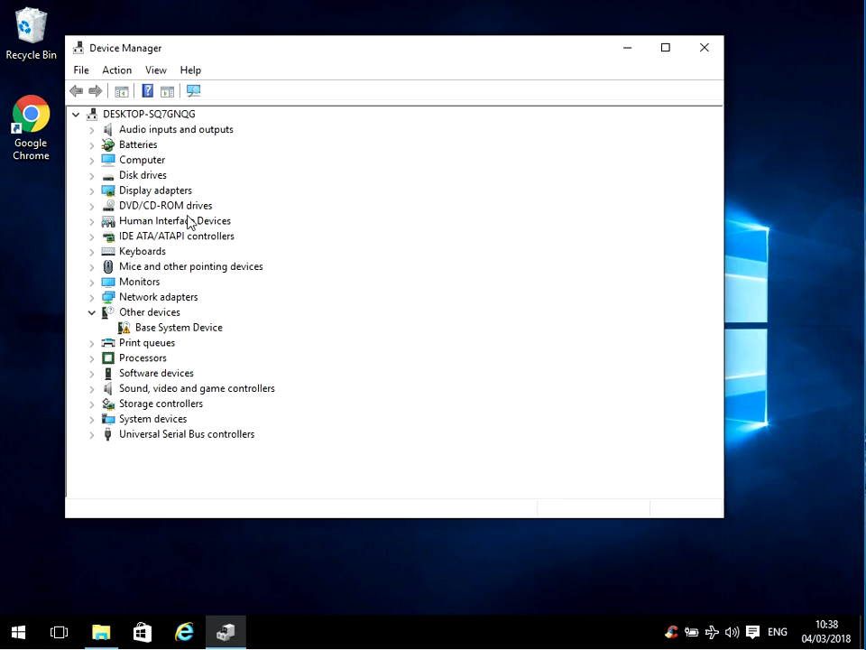
{"action": "left_click", "coordinate": [666, 54]}
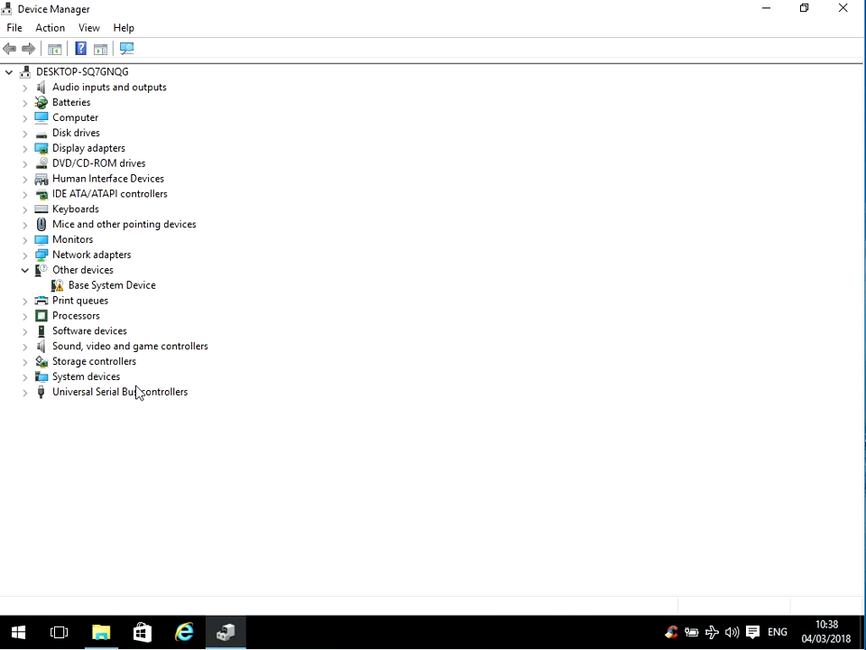
- Expand the display and network adapters and examine the driver information of the Intel(R) PRO/1000 MT Desktop Adapter
{"action": "left_click", "coordinate": [26, 149]}
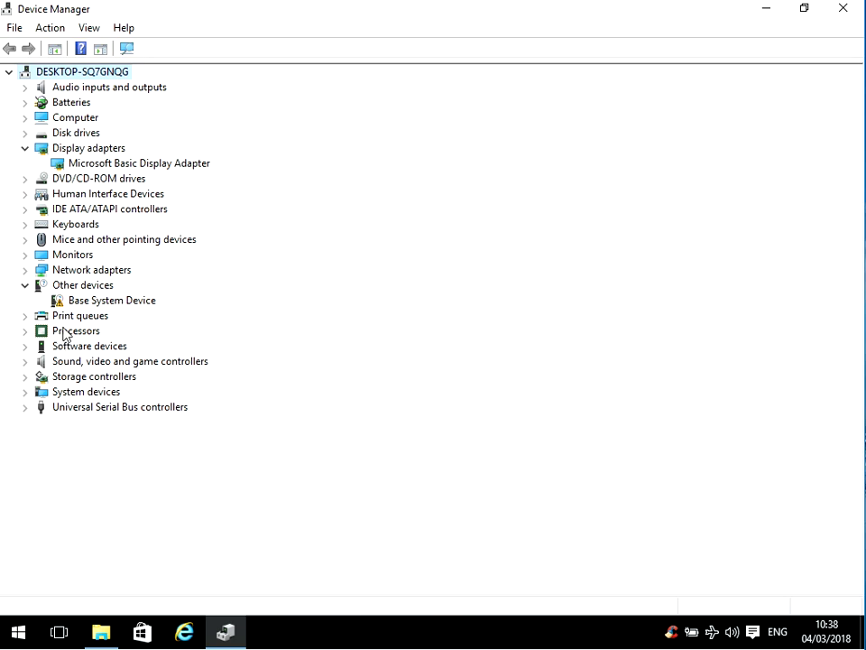
{"action": "left_click", "coordinate": [26, 271]}
{"action": "left_click", "coordinate": [104, 286]}
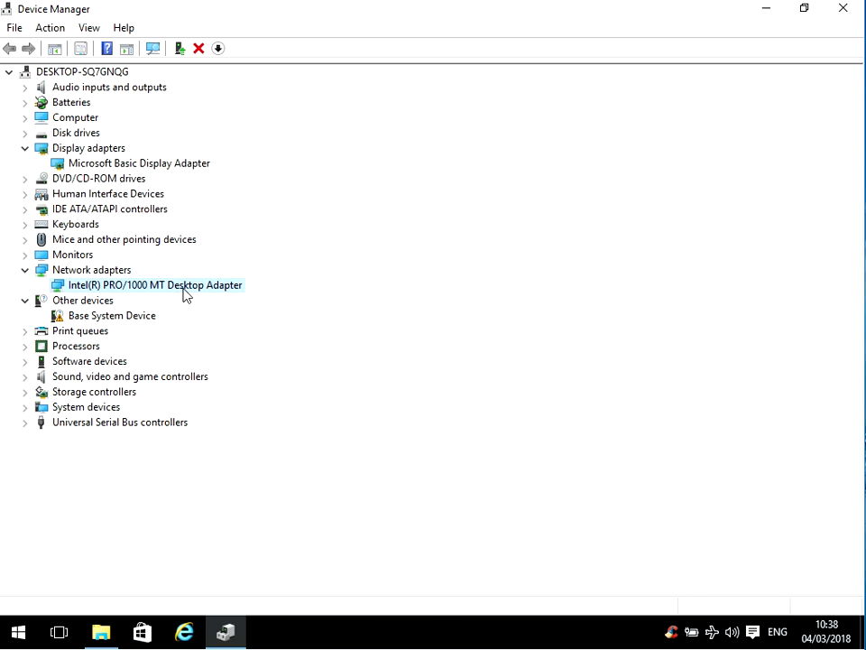
{"action": "right_click", "coordinate": [169, 294]}
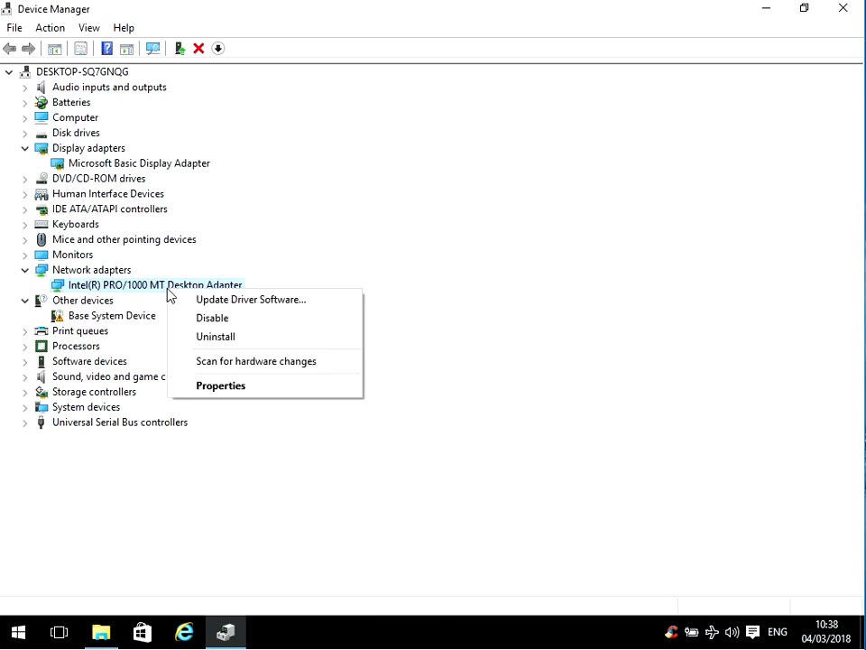
{"action": "left_click", "coordinate": [220, 386]}
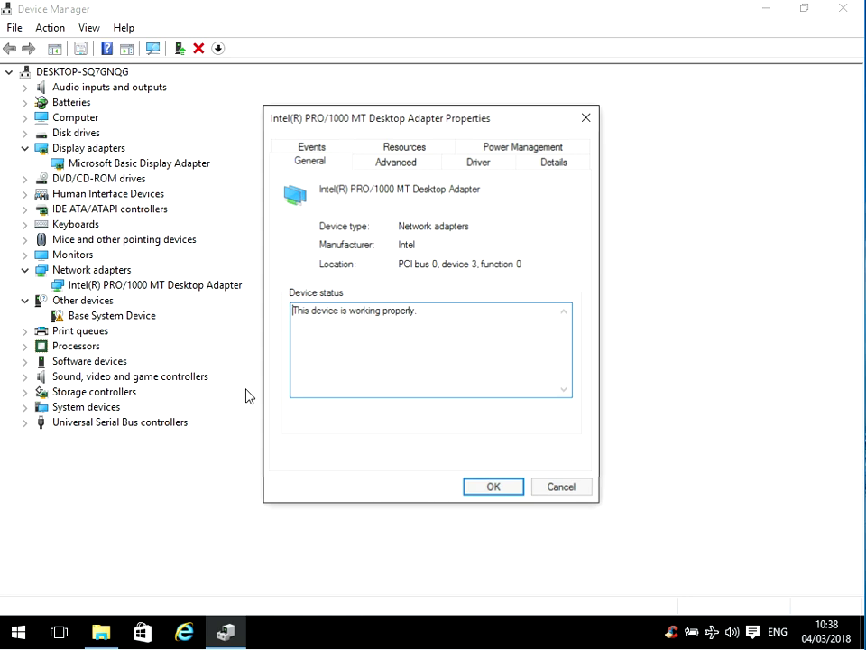
{"action": "left_click", "coordinate": [489, 165]}
{"action": "left_click_drag", "start_coordinate": [490, 127], "coordinate": [506, 55]}
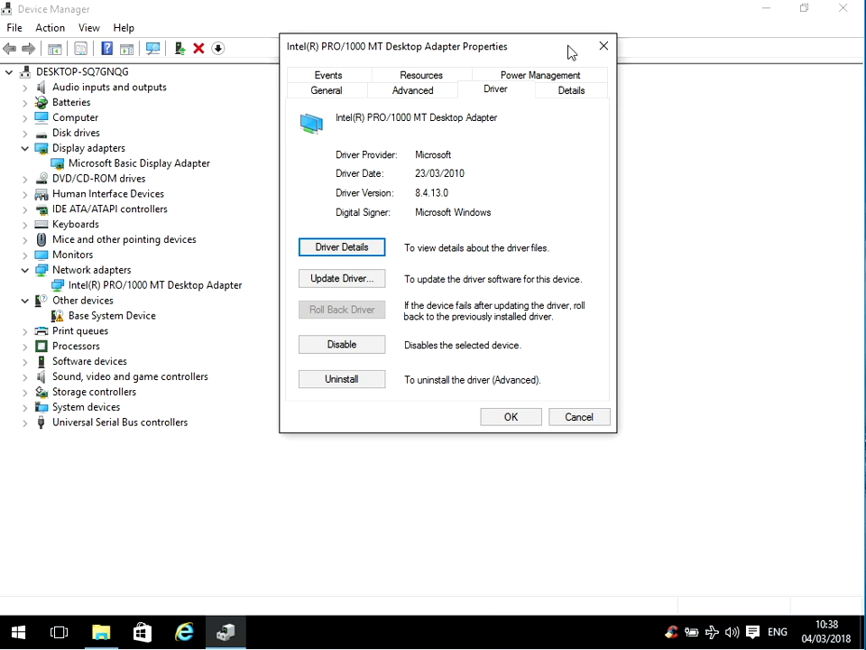
{"action": "left_click", "coordinate": [604, 46]}
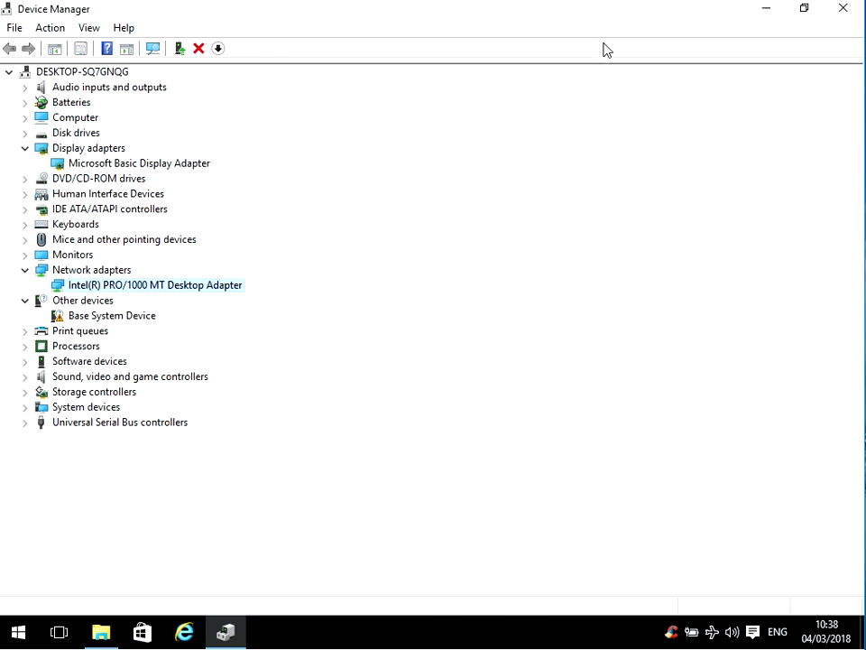
- Examine the manual driver update options for the Intel(R) PRO/1000 MT Desktop Adapter, including the driver folder selection, without installing anything
{"action": "right_click", "coordinate": [219, 288]}
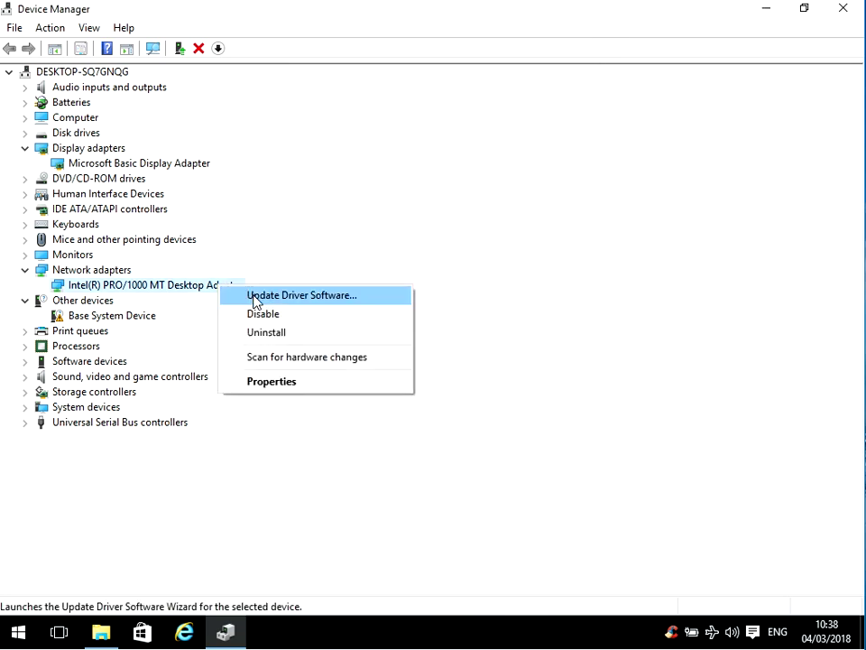
{"action": "left_click", "coordinate": [255, 297]}
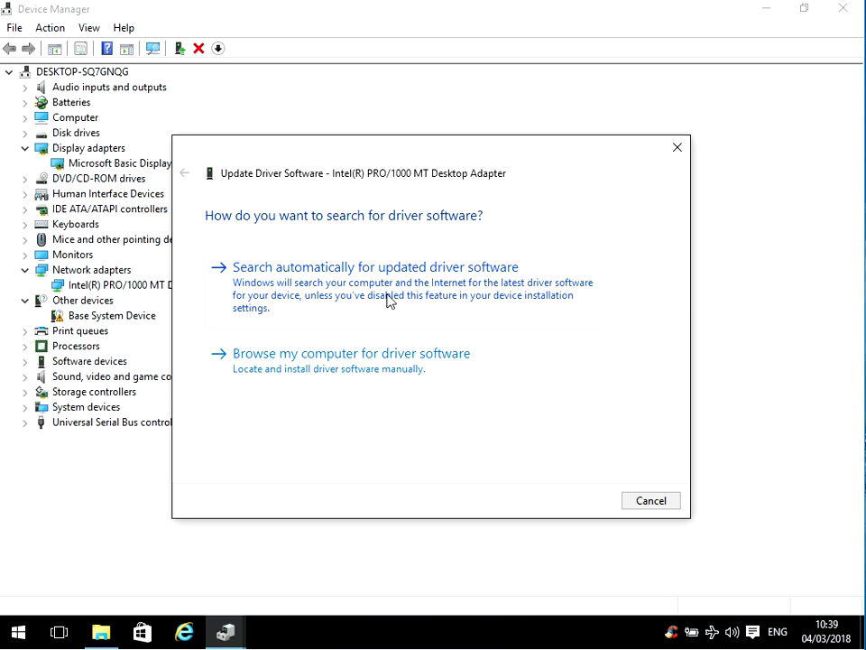
{"action": "left_click", "coordinate": [397, 359]}
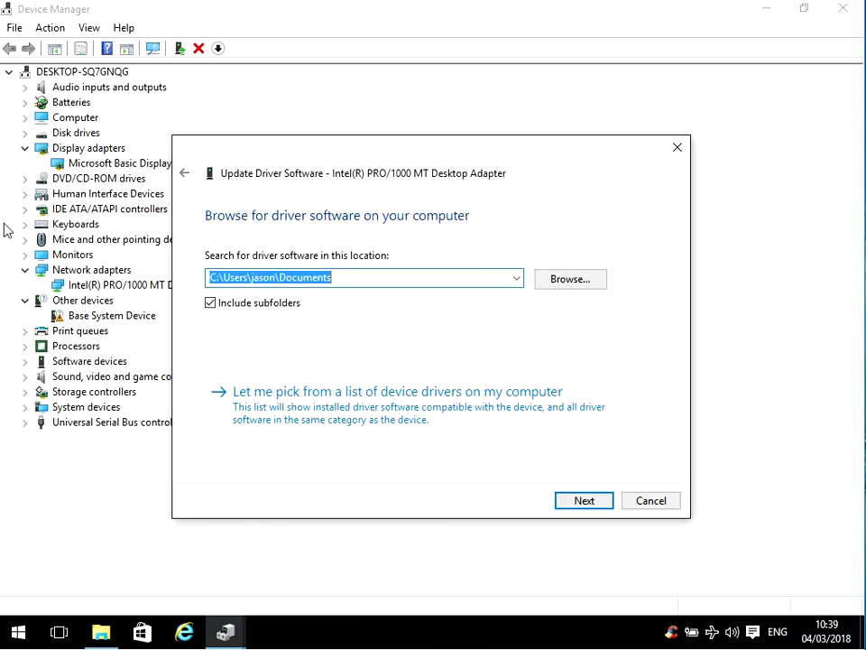
{"action": "left_click", "coordinate": [591, 285]}
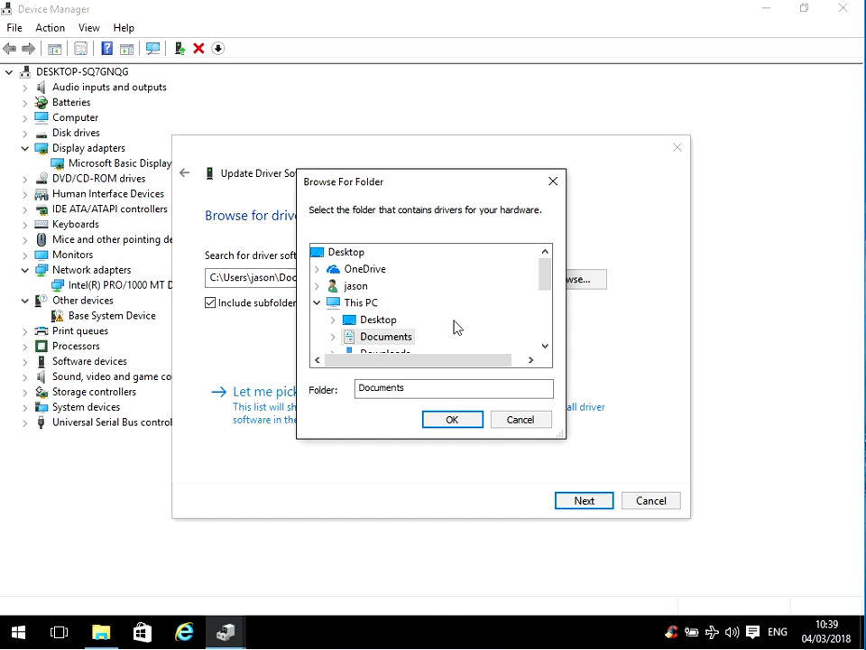
{"action": "left_click", "coordinate": [521, 421]}
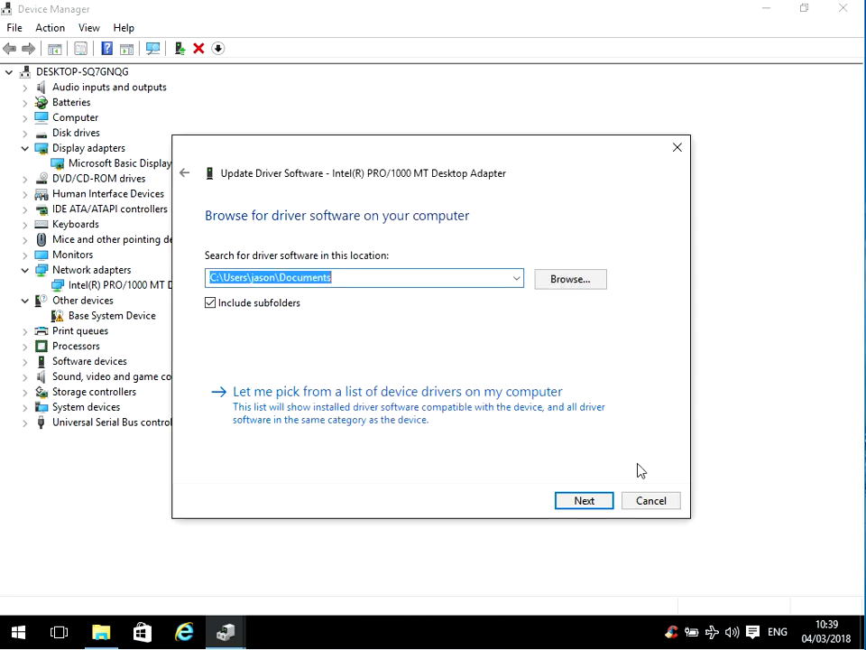
{"action": "left_click", "coordinate": [665, 504]}
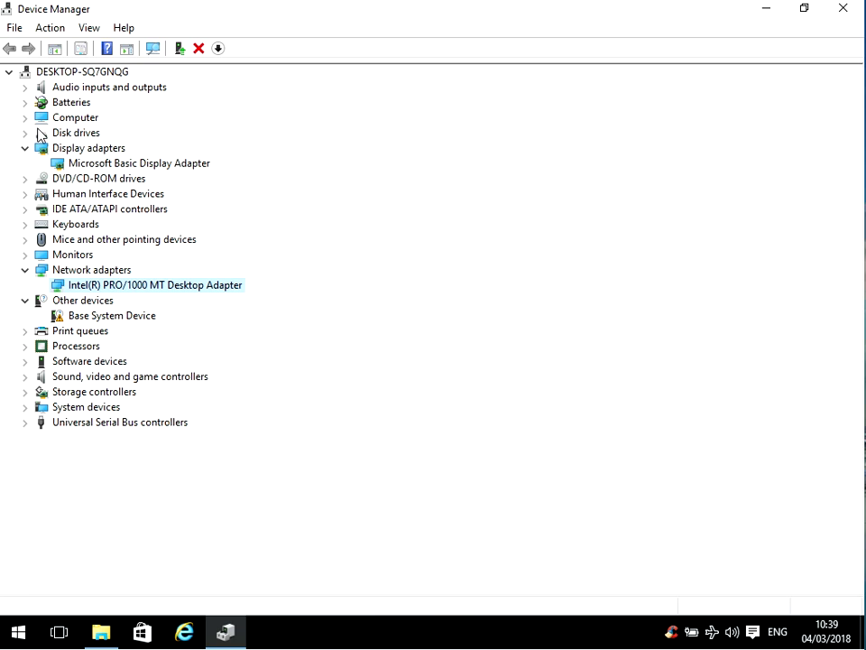
- View the driver update options for the USB Input Device under Human Interface Devices and close Device Manager
{"action": "left_click", "coordinate": [25, 194]}
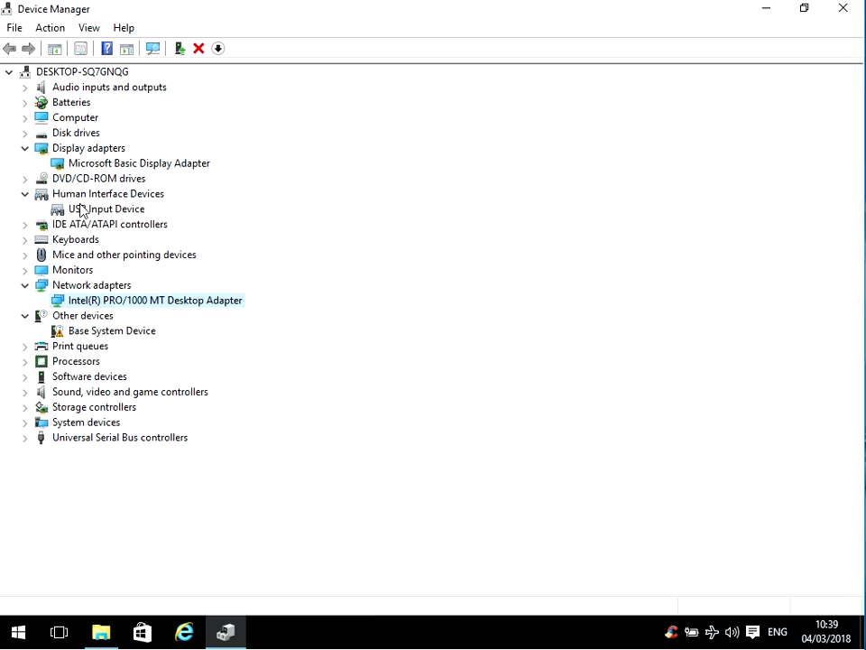
{"action": "right_click", "coordinate": [123, 214]}
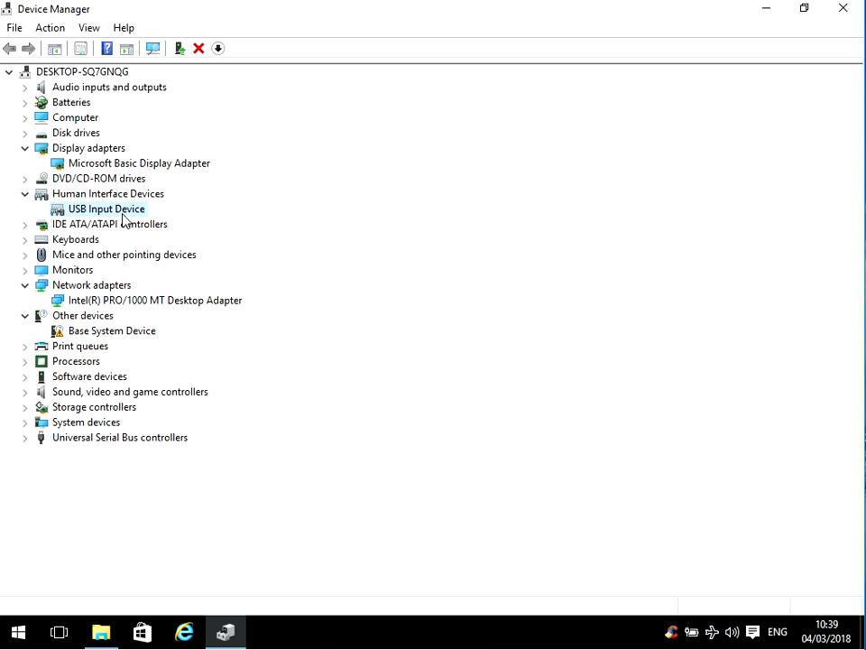
{"action": "left_click", "coordinate": [158, 227]}
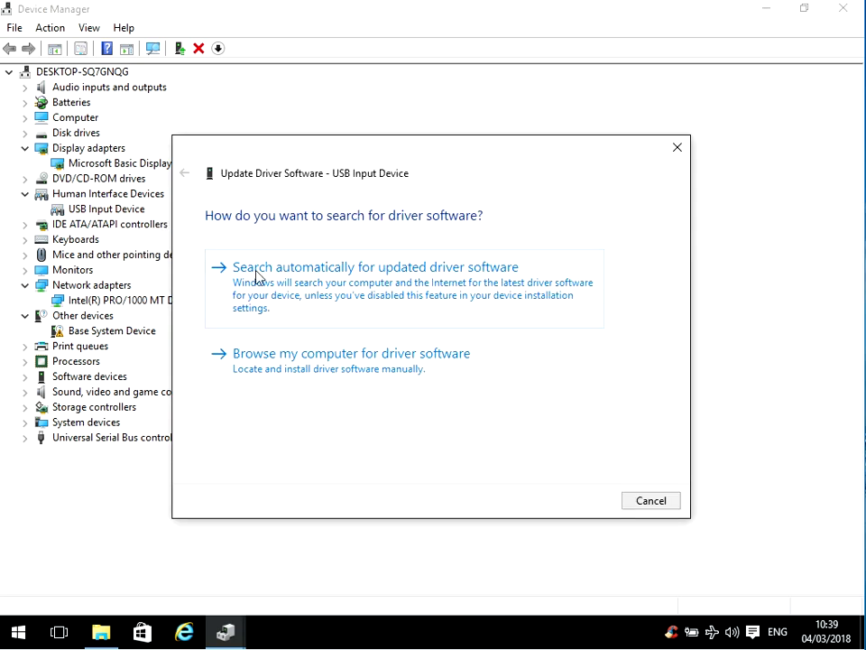
{"action": "left_click", "coordinate": [677, 148]}
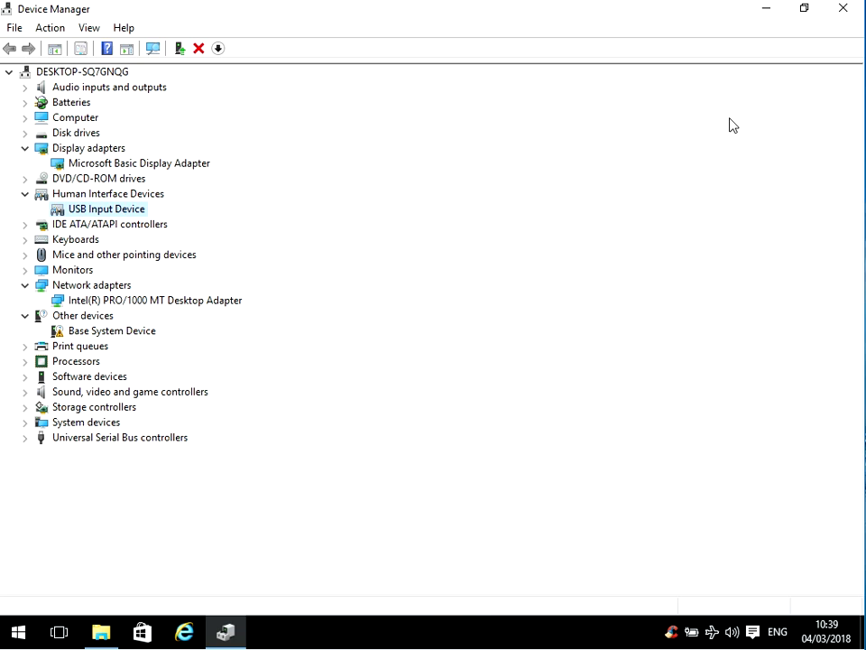
{"action": "left_click", "coordinate": [841, 13]}
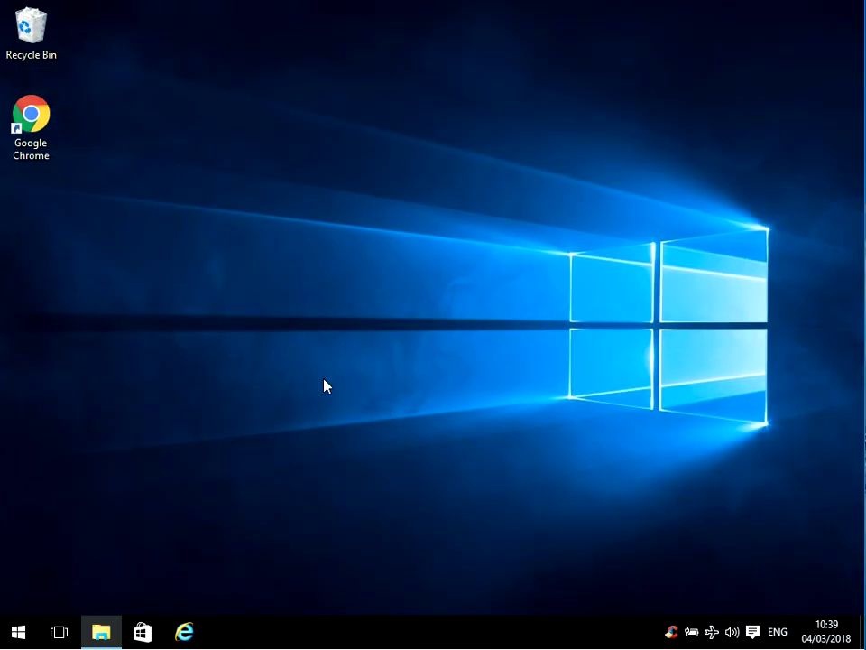
- Switch to File Explorer and open the error-checking and optimization tools in the properties of Local Disk (C:)
{"action": "left_click", "coordinate": [101, 634]}
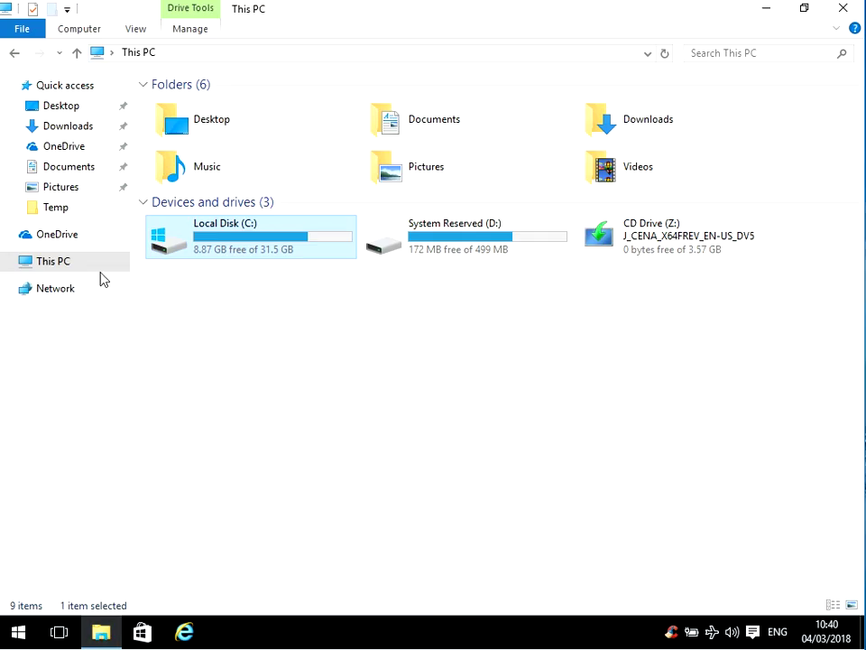
{"action": "left_click", "coordinate": [46, 264]}
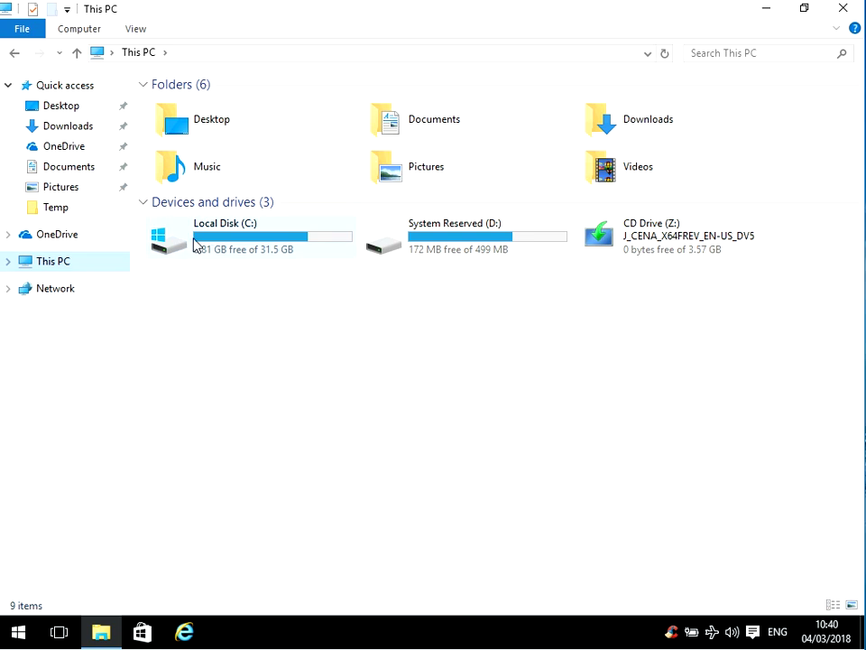
{"action": "left_click", "coordinate": [267, 240]}
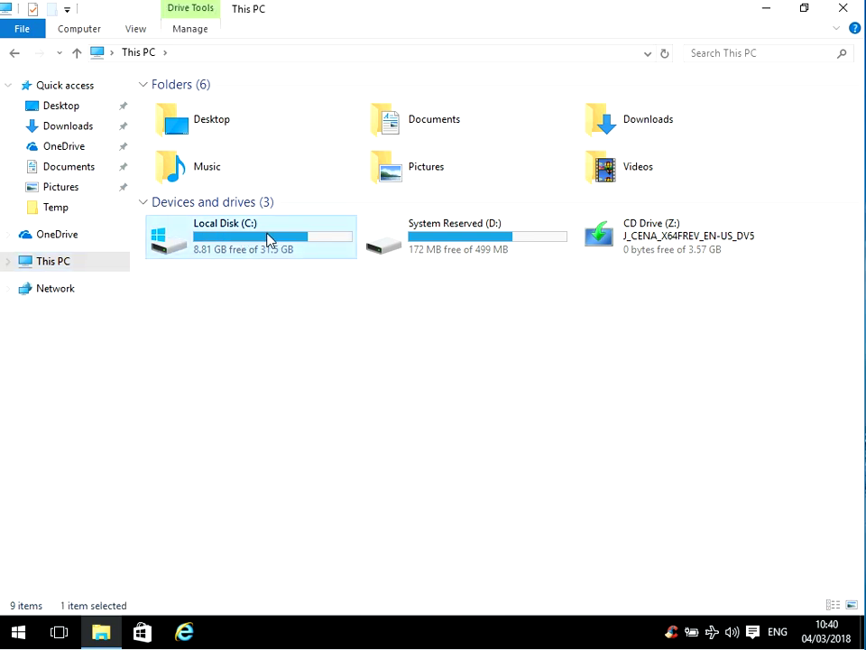
{"action": "right_click", "coordinate": [266, 234]}
{"action": "left_click", "coordinate": [344, 538]}
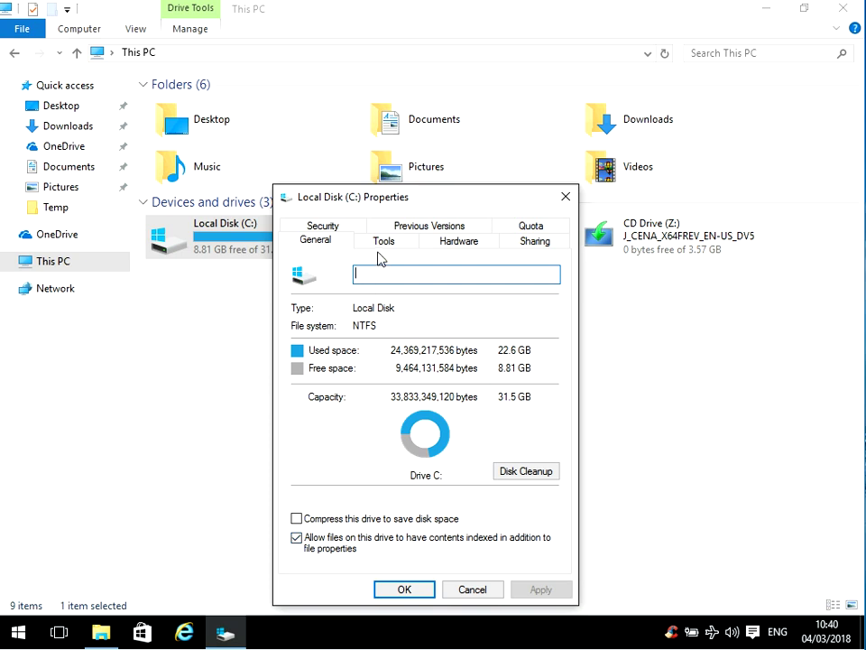
{"action": "left_click", "coordinate": [385, 243]}
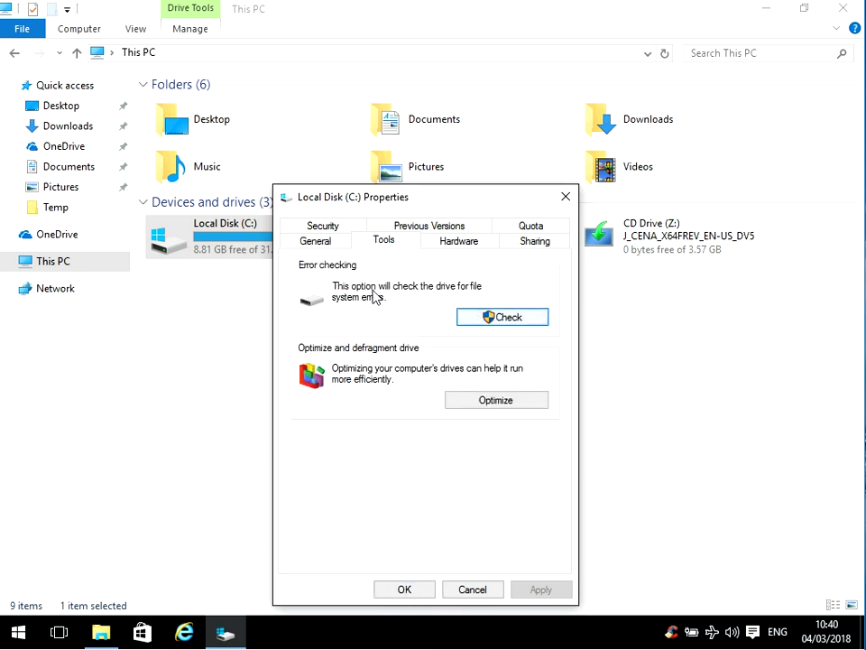
- Scan Local Disk (C:) for file system errors and close its properties and the File Explorer window
{"action": "left_click", "coordinate": [492, 319]}
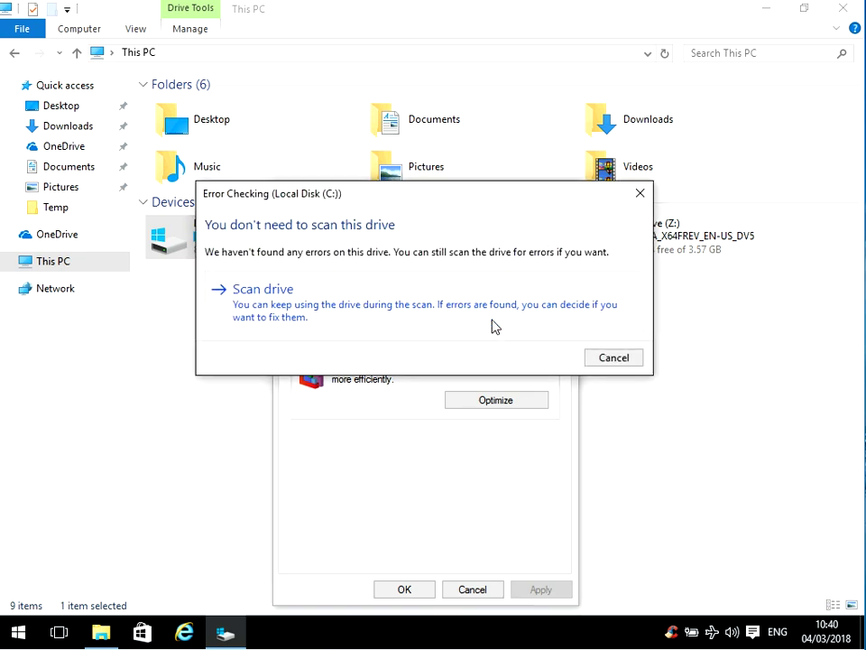
{"action": "left_click", "coordinate": [270, 311]}
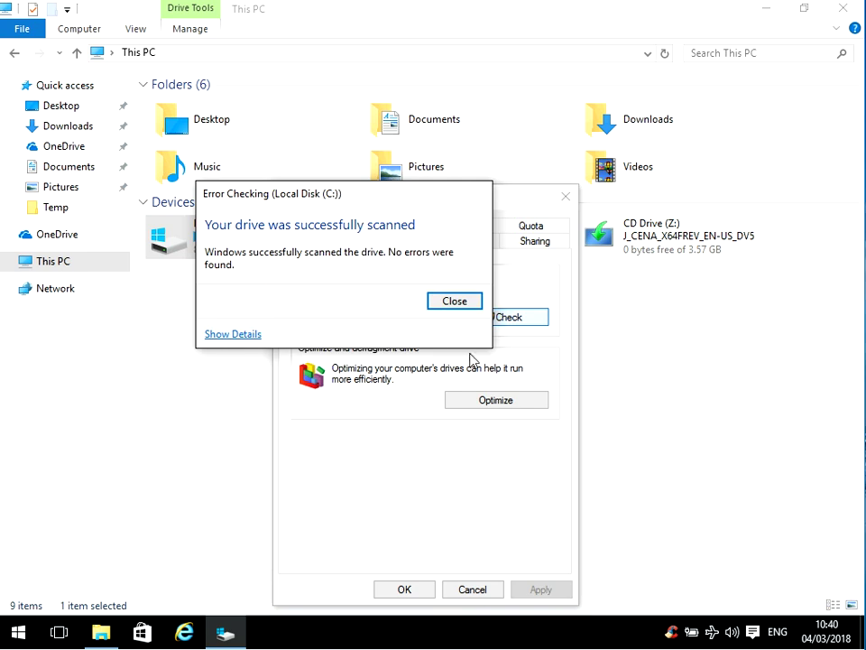
{"action": "left_click", "coordinate": [463, 303]}
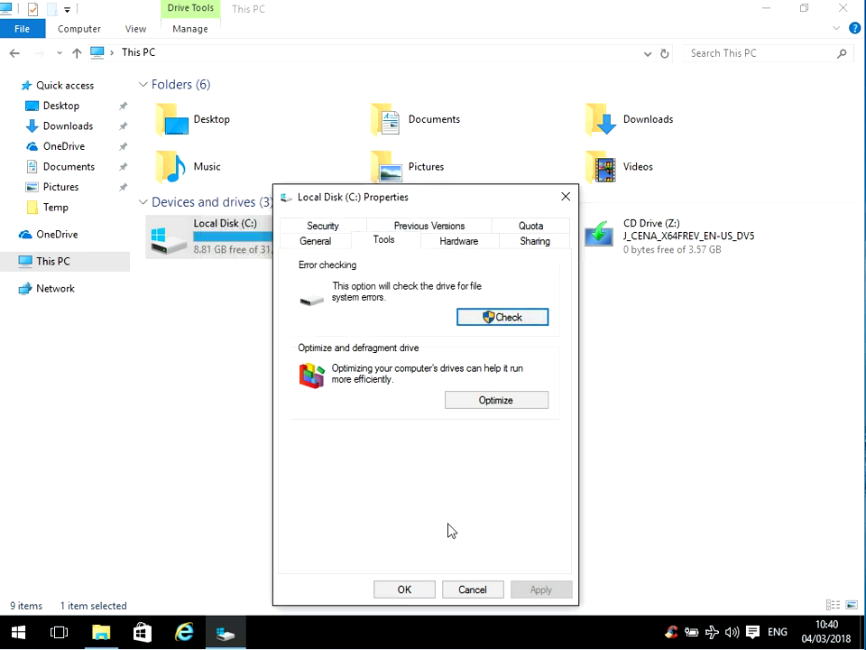
{"action": "left_click", "coordinate": [406, 592]}
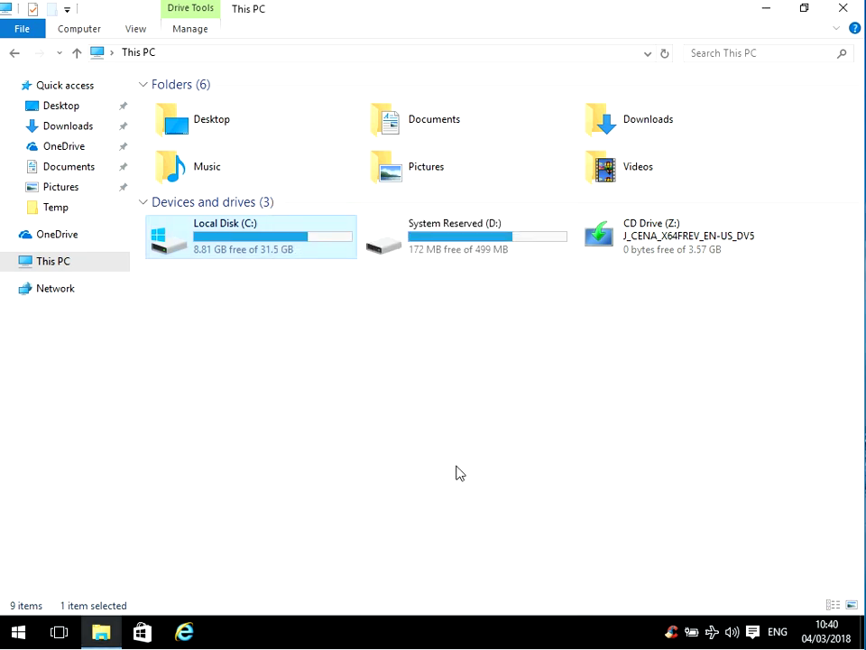
{"action": "left_click", "coordinate": [843, 8]}
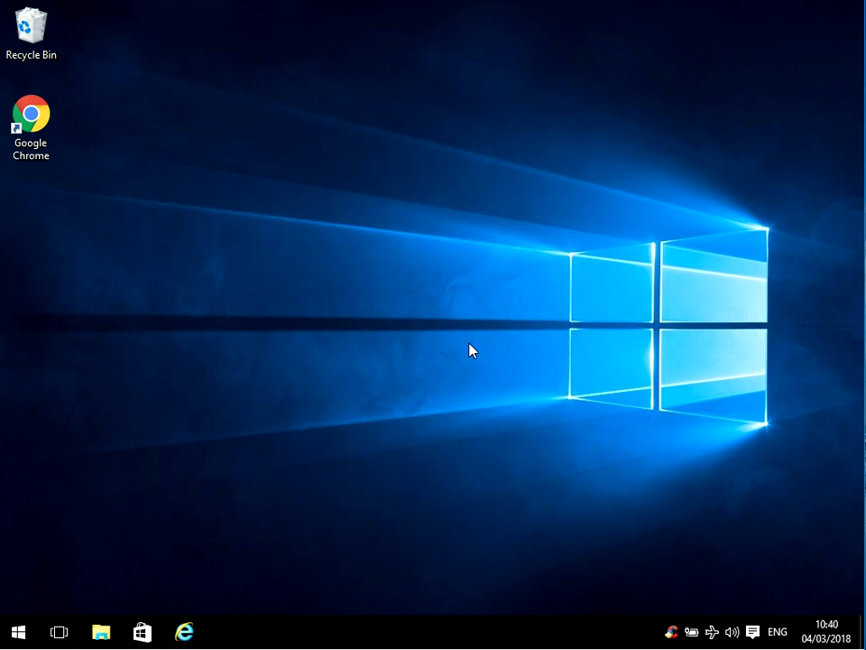
- Open the Windows Update page in the Update & security section of Settings
{"action": "left_click", "coordinate": [18, 632]}
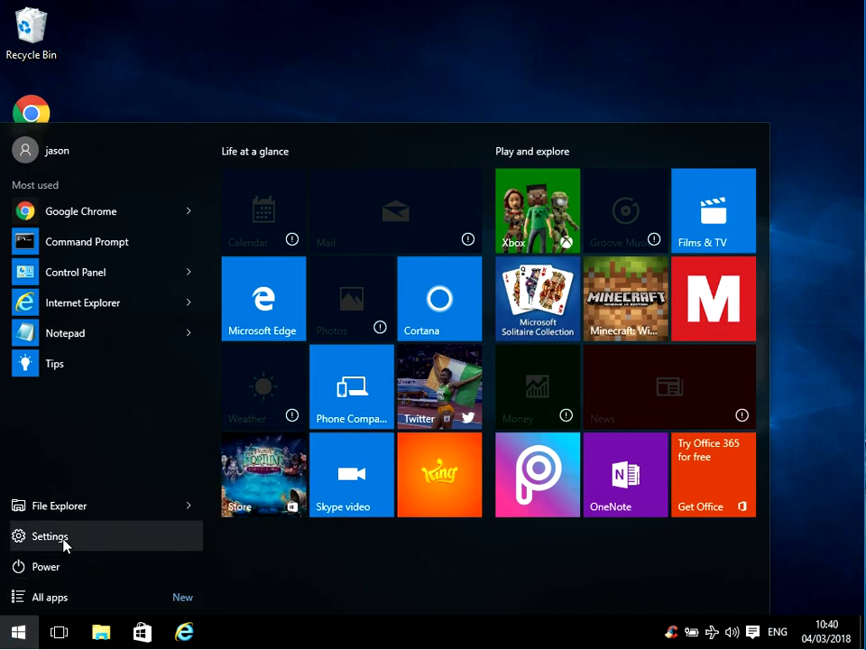
{"action": "left_click", "coordinate": [51, 536]}
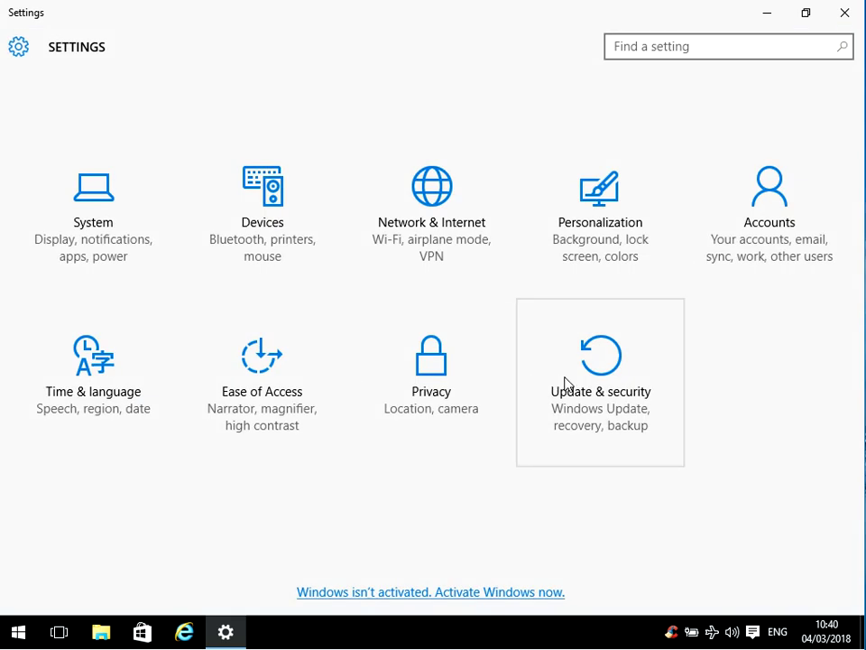
{"action": "left_click", "coordinate": [581, 385]}
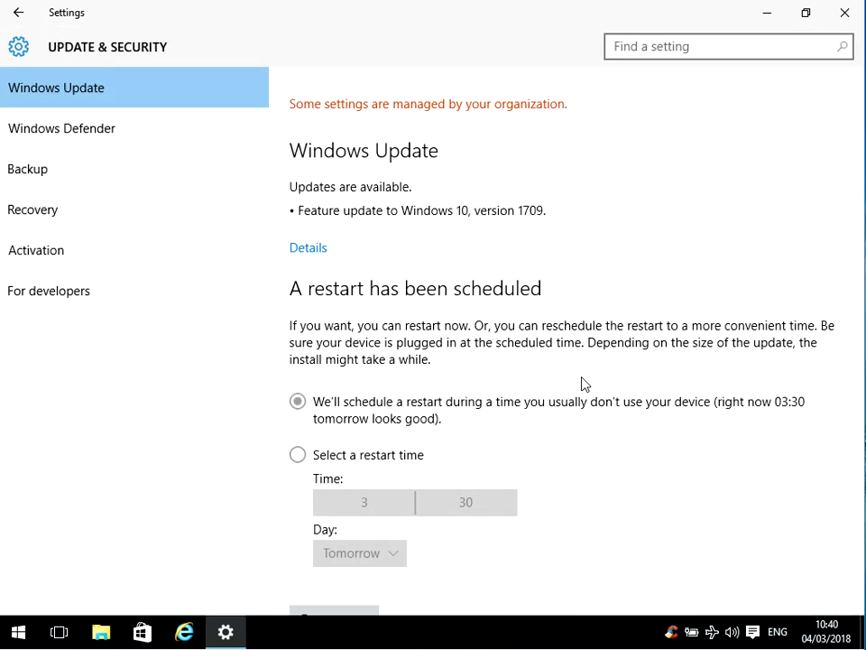